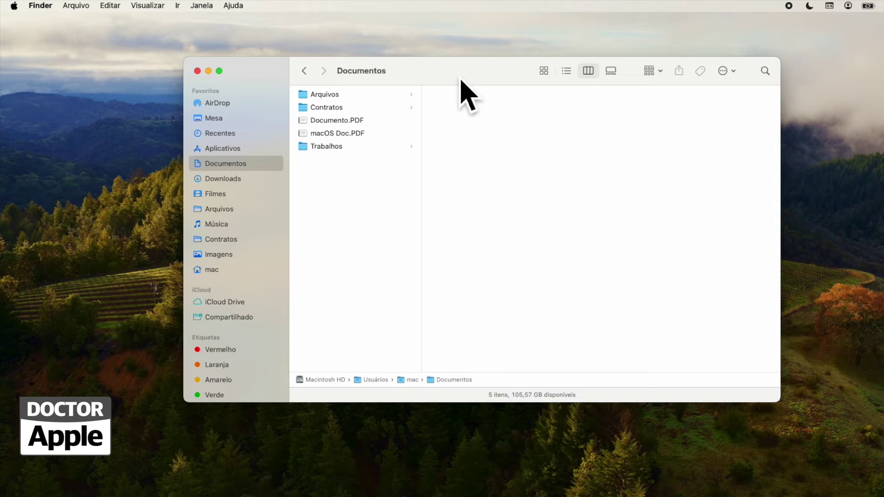
# Display the parent folder hierarchy of Documentos from the window title and dismiss it
pyautogui.keyDown('super'); pyautogui.click(354, 76); pyautogui.keyUp('super')
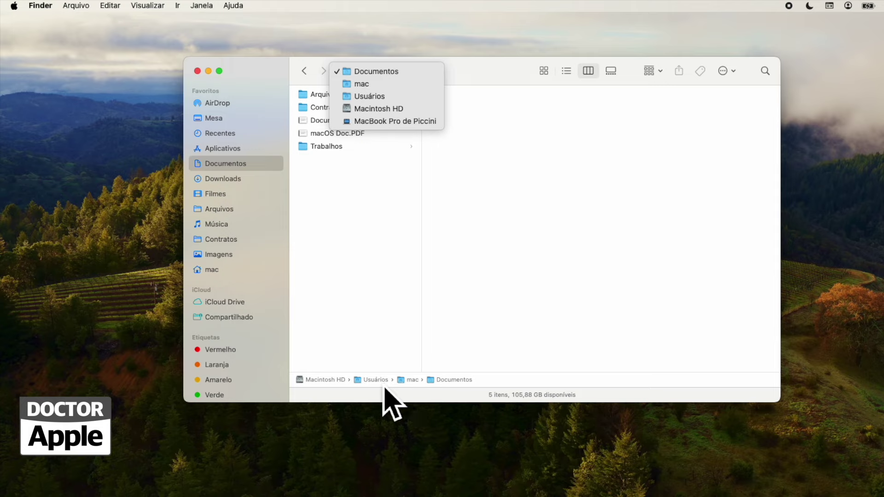
pyautogui.click(460, 77)
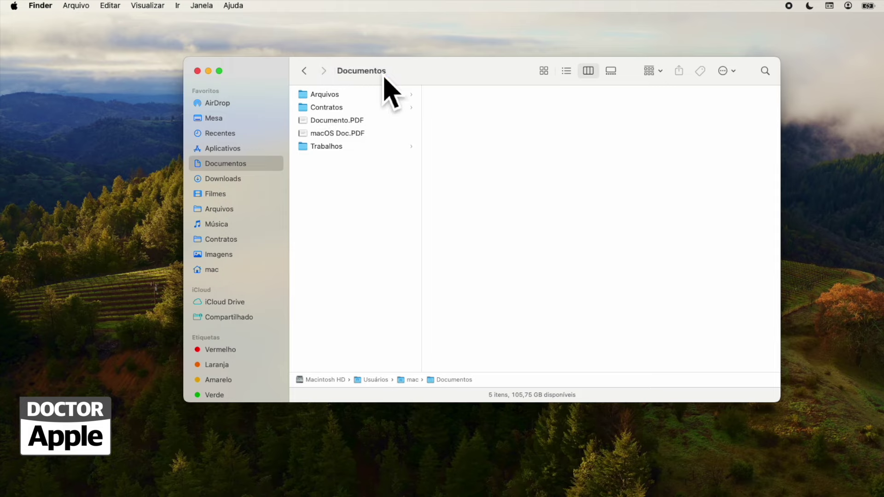
pyautogui.moveTo(369, 79)
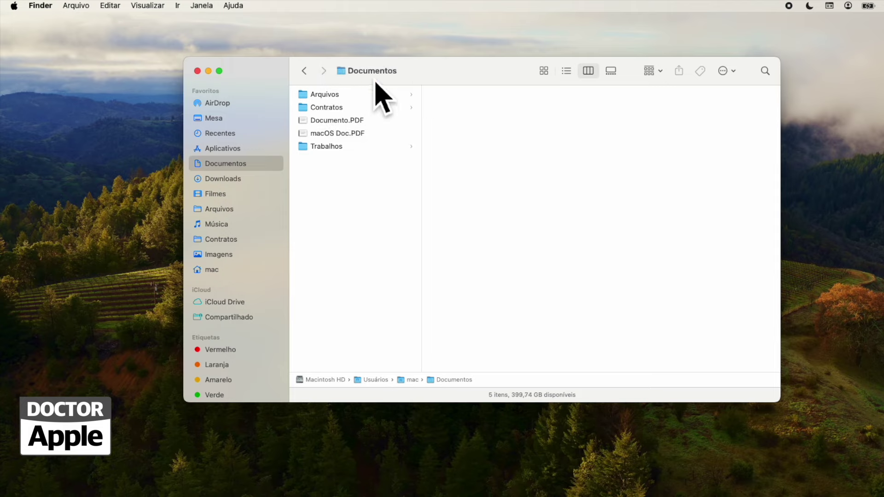
pyautogui.rightClick(375, 82)
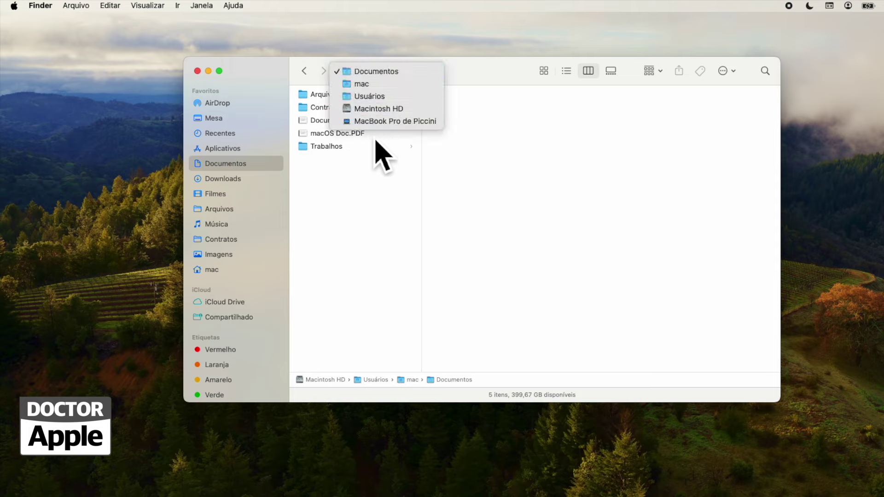
pyautogui.click(488, 89)
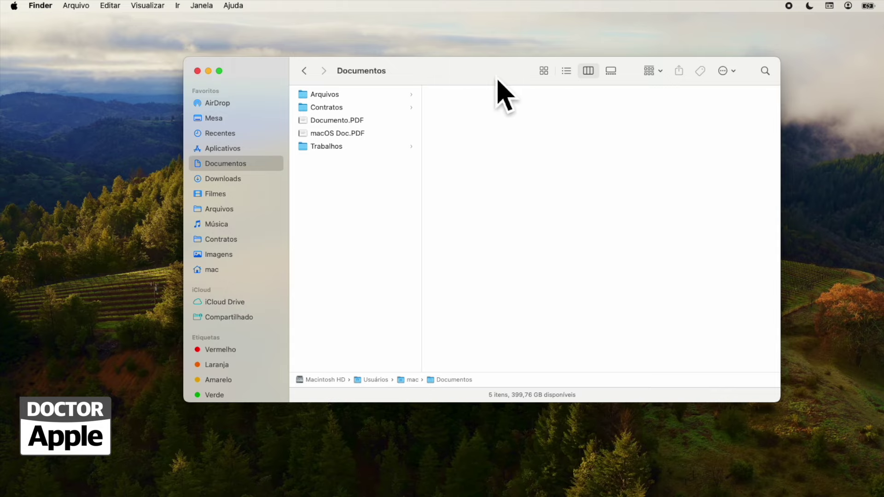
# Try the toolbar display modes Ícone e Texto and Somente Texto, and return to Somente Ícones
pyautogui.rightClick(470, 81)
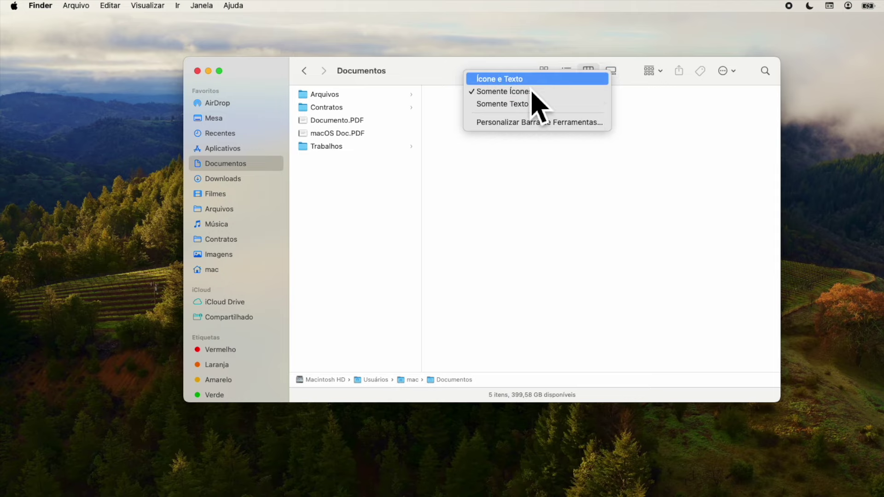
pyautogui.click(511, 82)
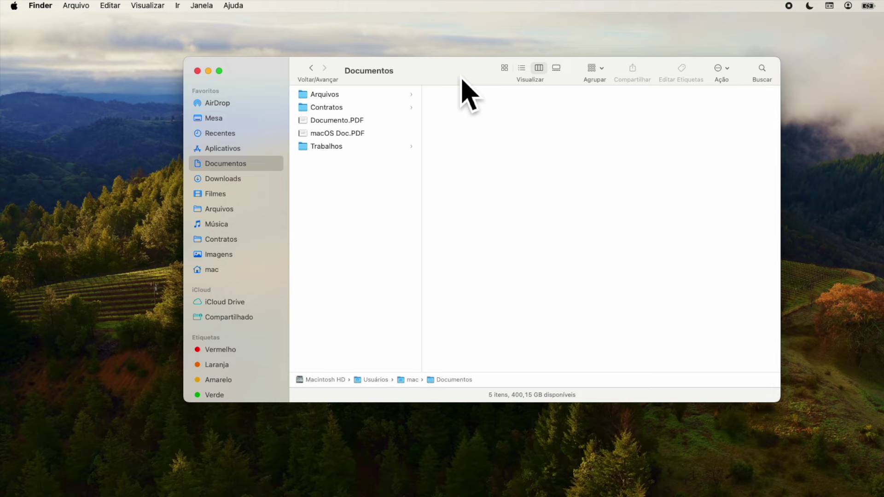
pyautogui.rightClick(462, 79)
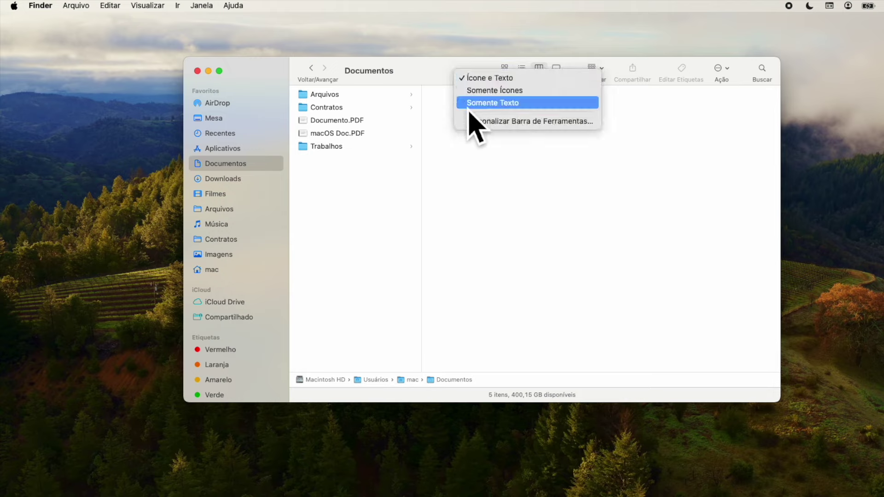
pyautogui.click(468, 109)
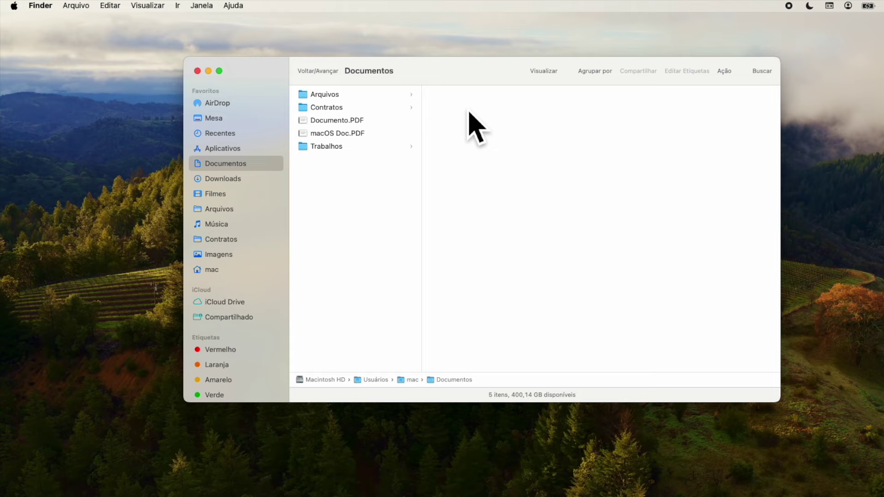
pyautogui.rightClick(467, 79)
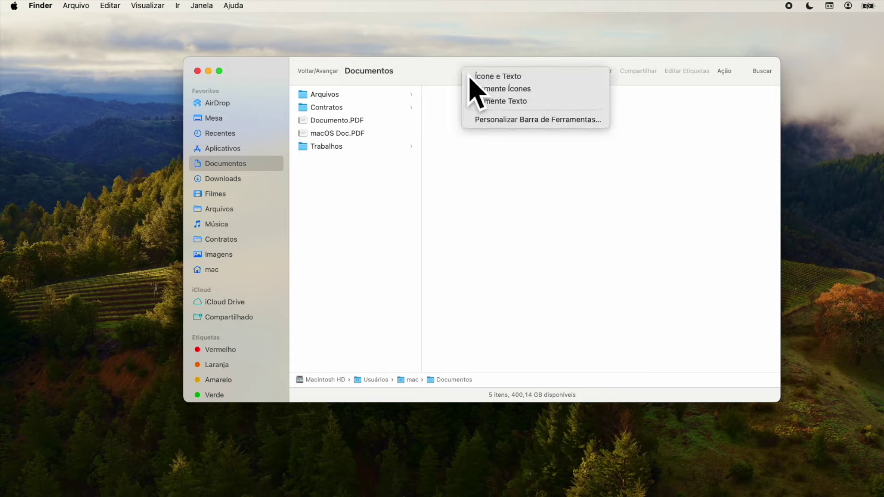
pyautogui.click(483, 92)
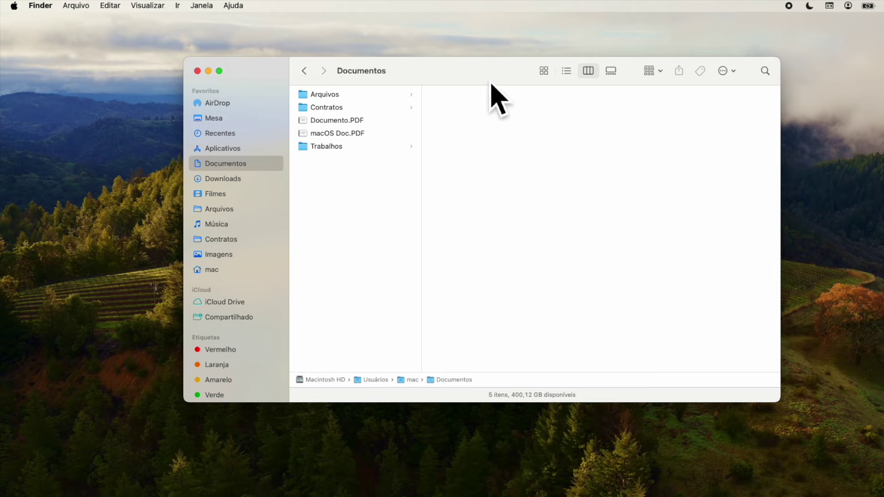
# Customize the Finder toolbar by moving the search item before the other tools and the view switcher to the far end
pyautogui.rightClick(486, 80)
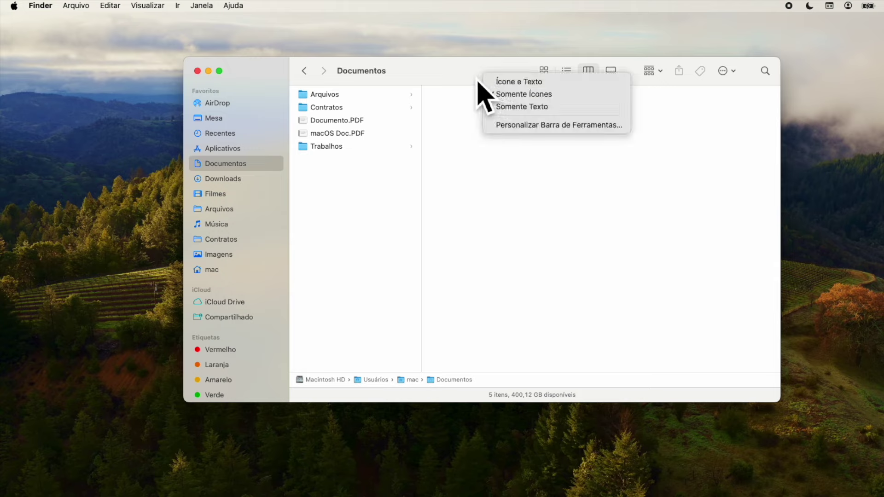
pyautogui.click(525, 132)
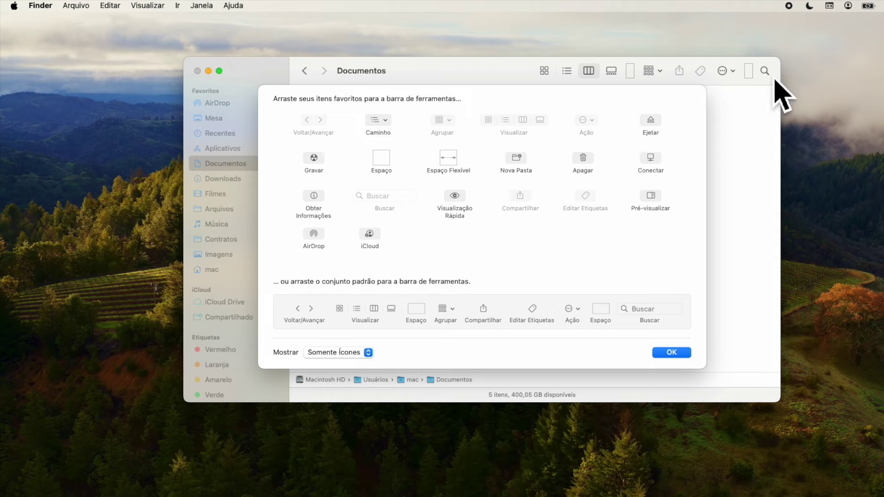
pyautogui.moveTo(771, 83); pyautogui.dragTo(558, 79)
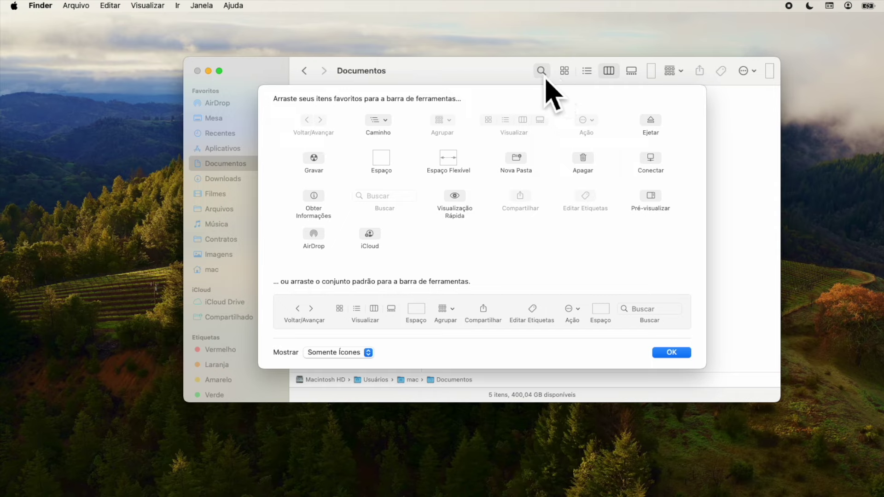
pyautogui.moveTo(547, 79); pyautogui.dragTo(547, 79)
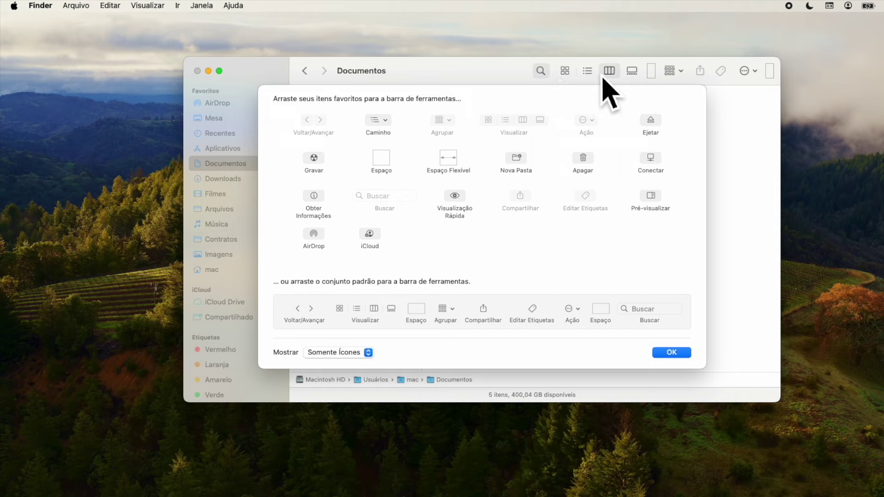
pyautogui.moveTo(602, 78); pyautogui.dragTo(750, 81)
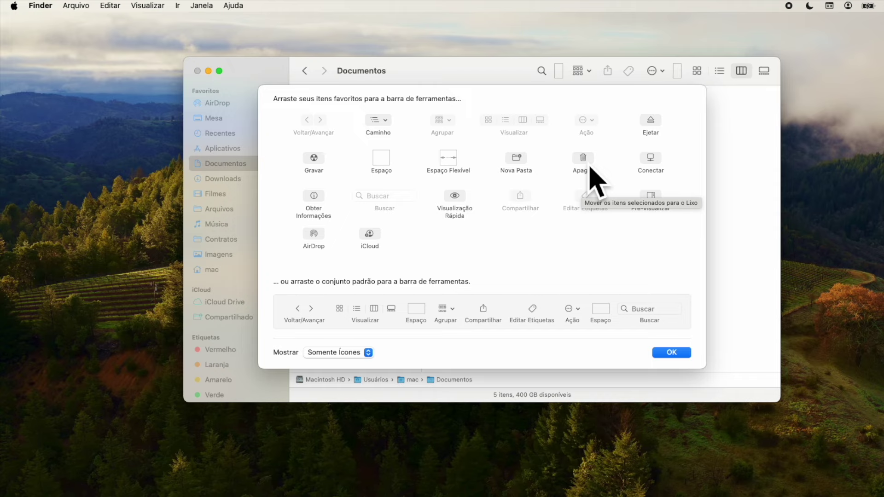
# Add the Apagar item before Agrupar in the toolbar with a space between them, and finish customizing
pyautogui.moveTo(589, 168); pyautogui.dragTo(553, 76)
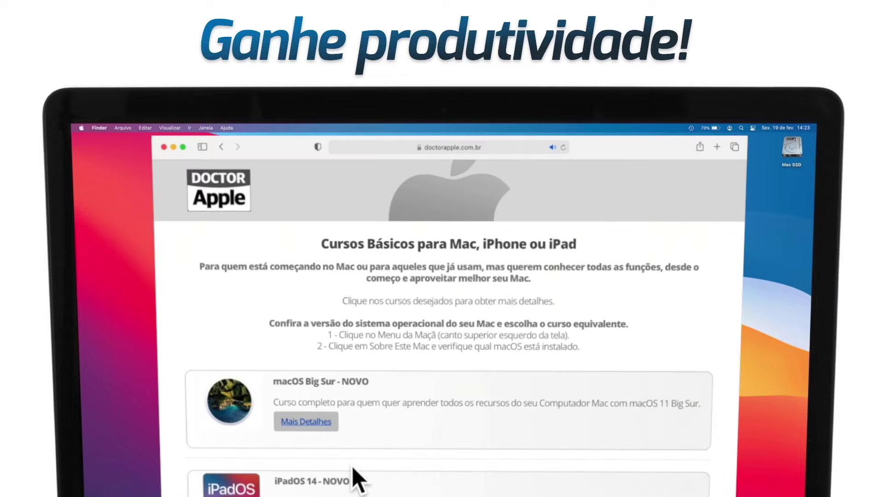
pyautogui.scroll(-10, 351, 466)
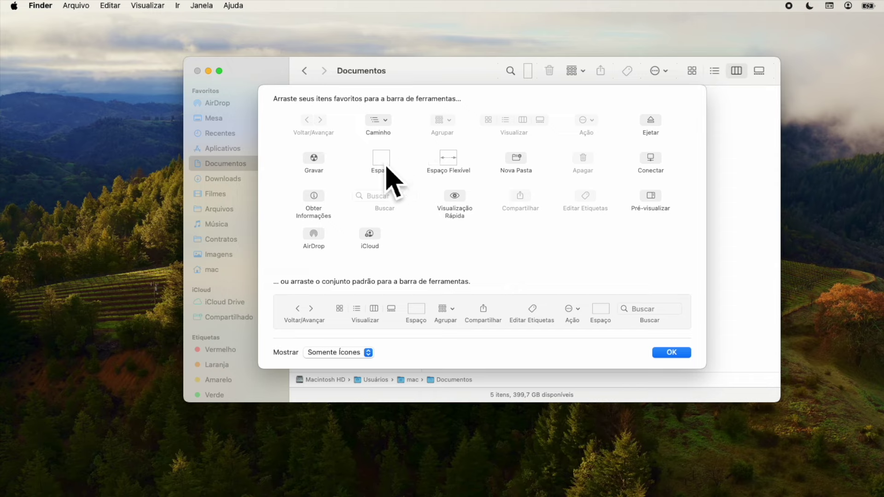
pyautogui.moveTo(386, 167); pyautogui.dragTo(608, 72)
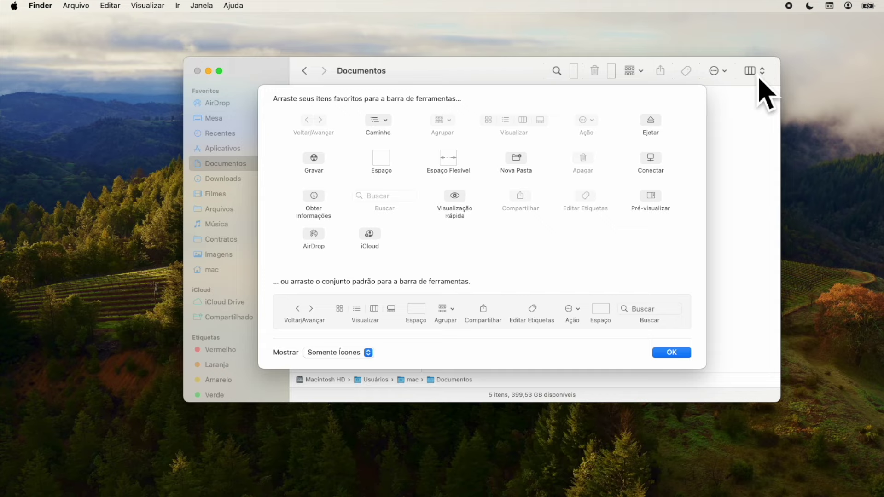
pyautogui.click(672, 354)
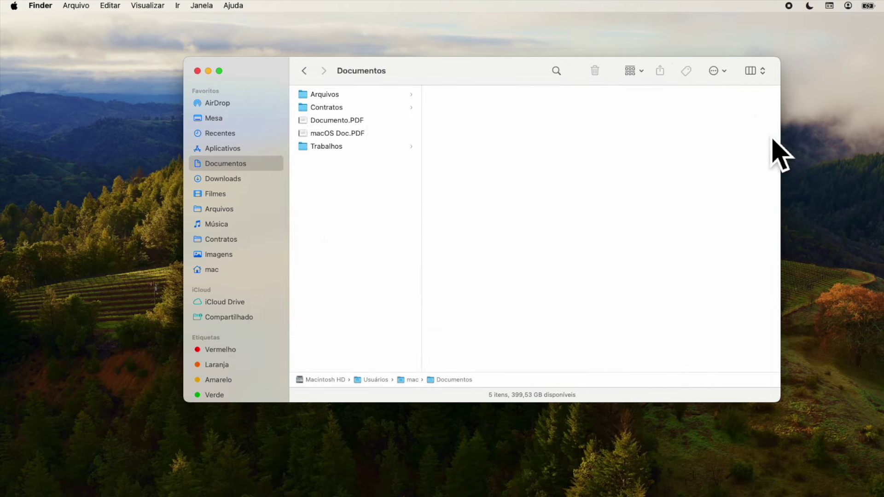
# Widen the Finder window until all four view options fit, and reopen its toolbar customization
pyautogui.moveTo(781, 172); pyautogui.dragTo(865, 181)
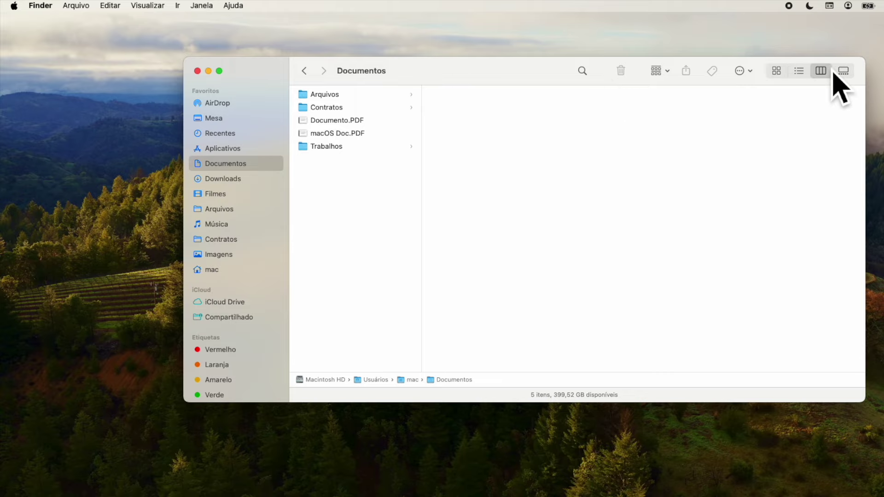
pyautogui.rightClick(510, 73)
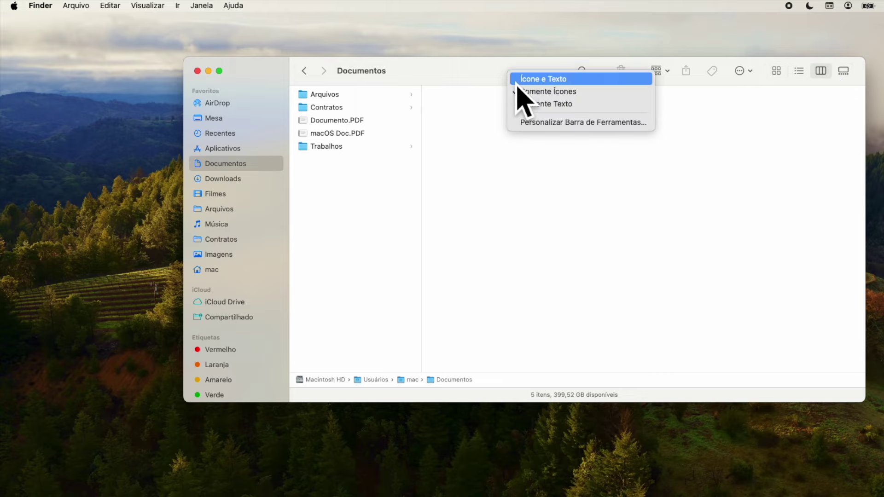
pyautogui.click(535, 123)
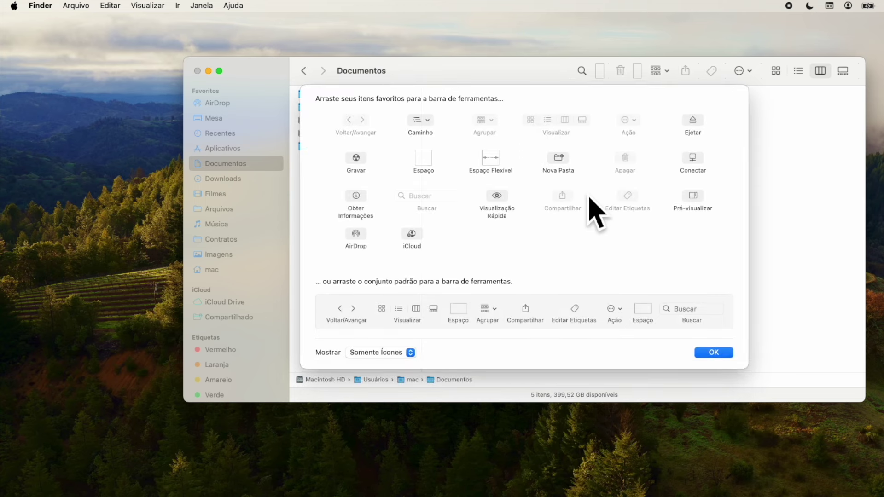
# Add the Contratos folder to the toolbar before the search item, taking it from Documentos in a new Finder window
pyautogui.click(77, 6)
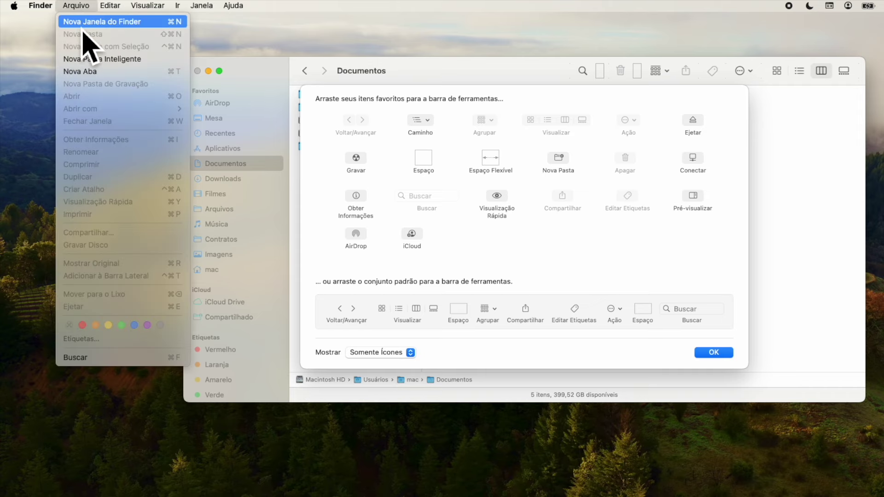
pyautogui.click(83, 23)
pyautogui.moveTo(430, 71); pyautogui.dragTo(454, 171)
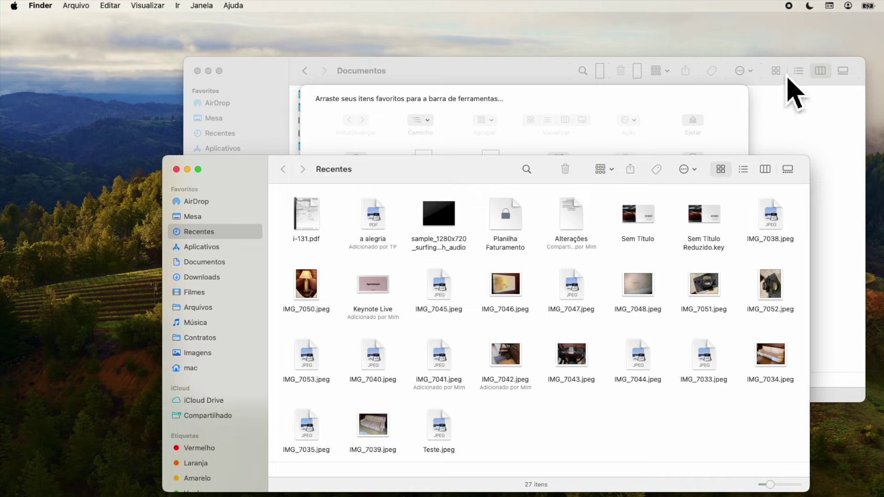
pyautogui.click(205, 265)
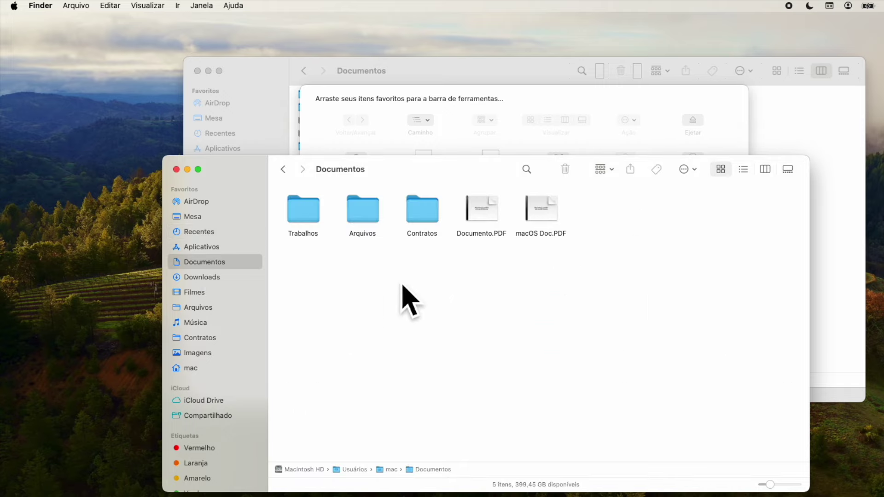
pyautogui.moveTo(429, 213); pyautogui.dragTo(574, 79)
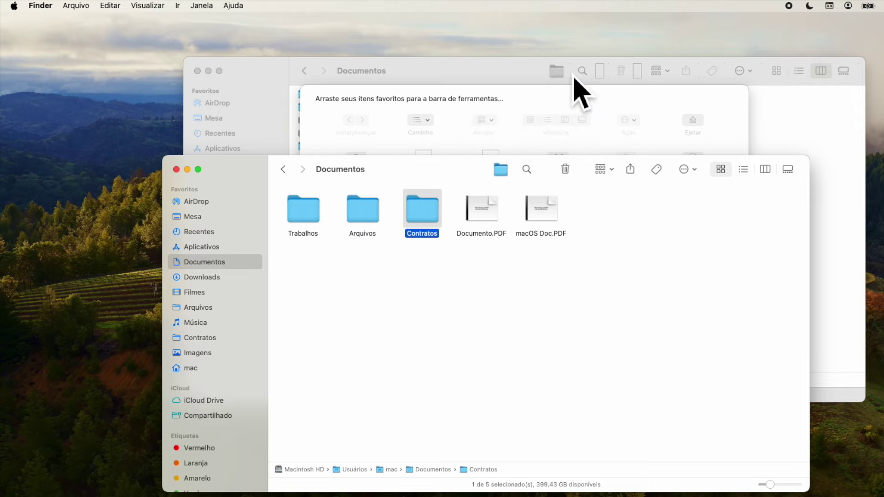
# Go to Imagens, jump to Contratos using its toolbar shortcut, and display the folder as a list
pyautogui.moveTo(450, 178); pyautogui.dragTo(484, 160)
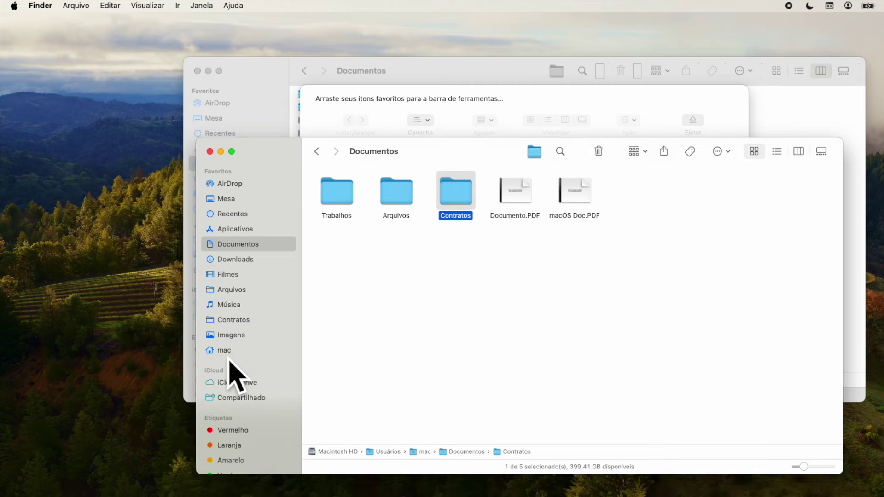
pyautogui.click(237, 340)
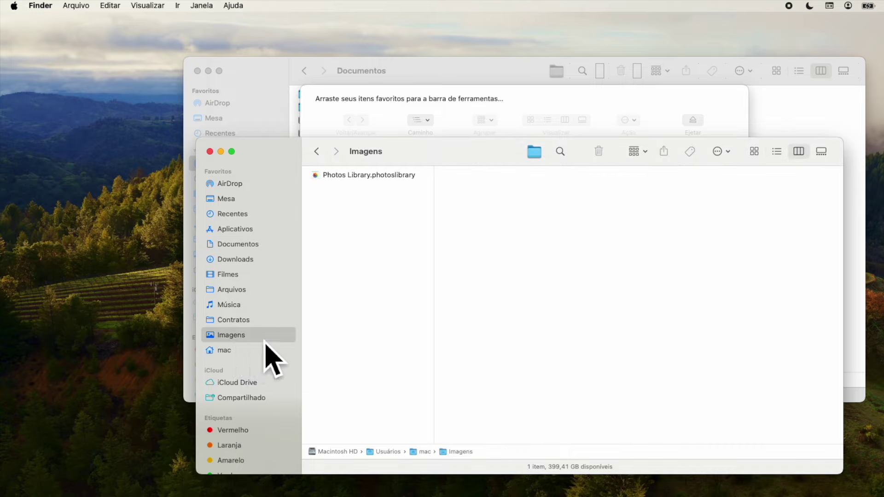
pyautogui.click(540, 158)
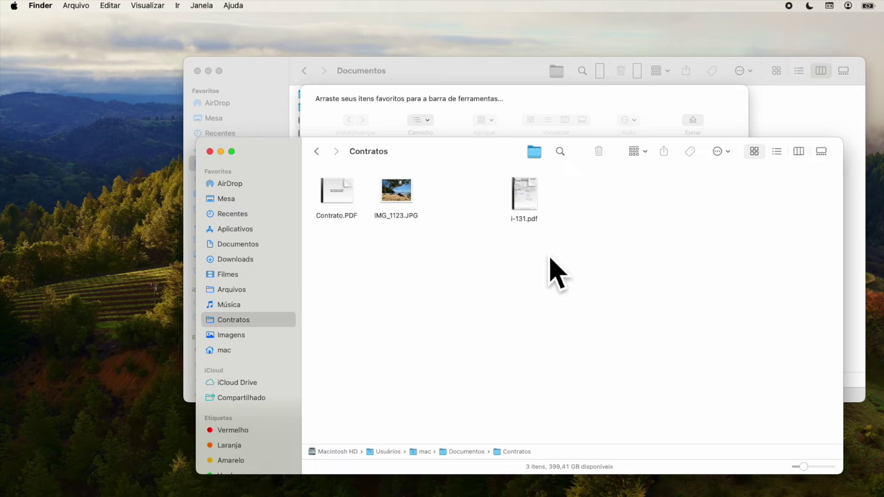
pyautogui.click(777, 152)
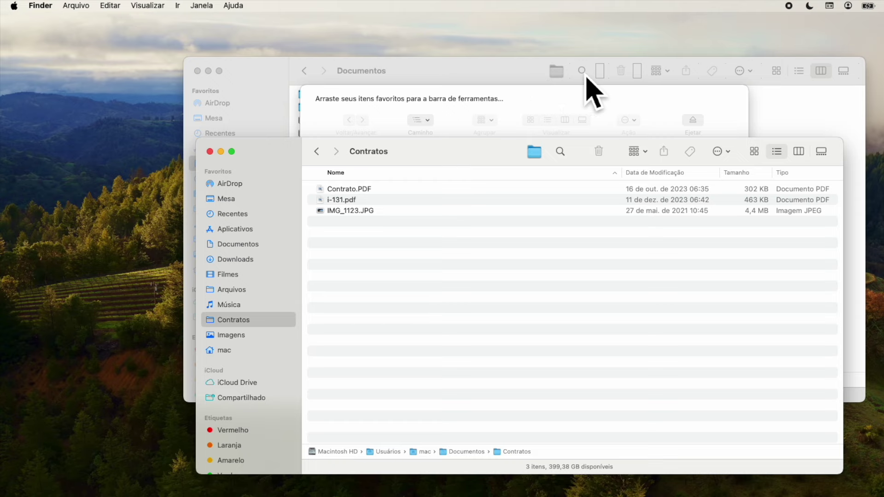
# Reposition the front Finder window and browse from Imagens to the Documentos folder inside the mac home folder
pyautogui.moveTo(506, 160); pyautogui.dragTo(550, 158)
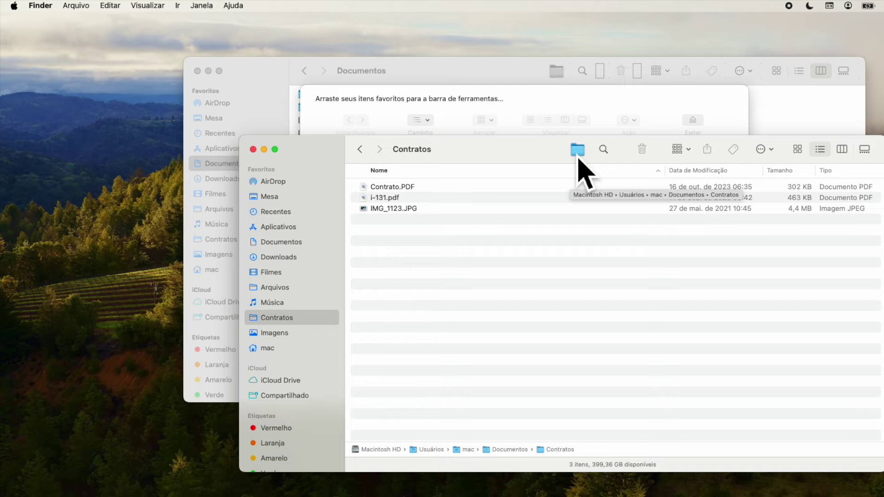
pyautogui.click(282, 337)
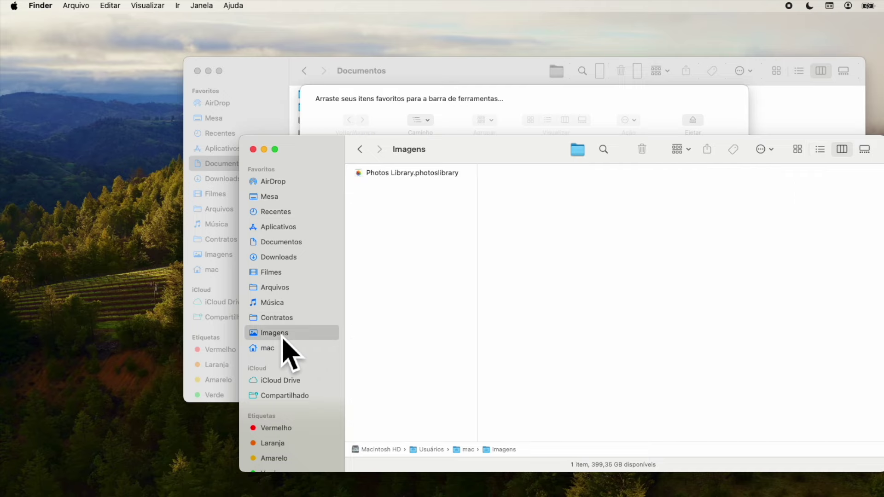
pyautogui.click(275, 348)
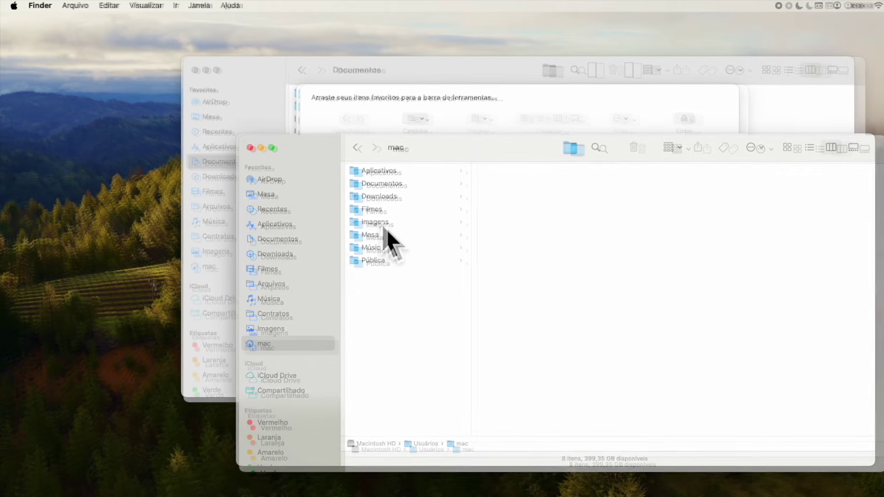
pyautogui.click(382, 185)
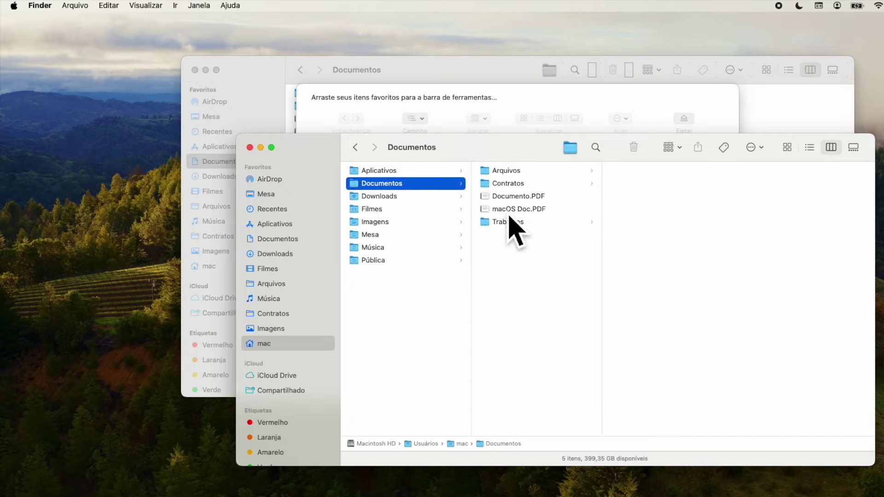
# Move macOS Doc.PDF from Documentos into Contratos using the toolbar shortcut, and select the file in that folder
pyautogui.moveTo(509, 211); pyautogui.dragTo(574, 158)
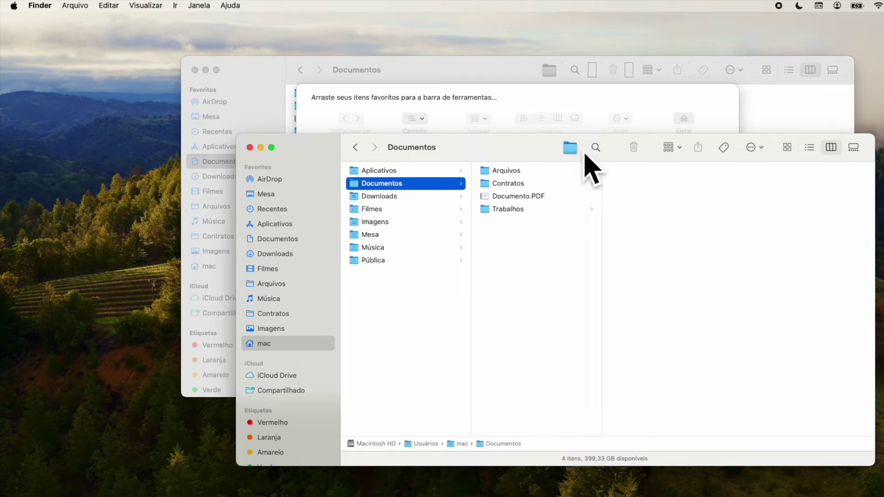
pyautogui.click(573, 156)
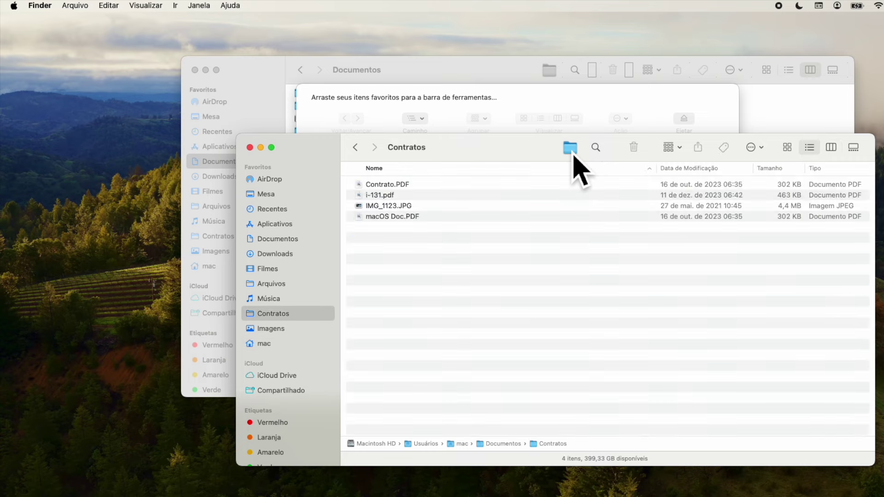
pyautogui.click(393, 217)
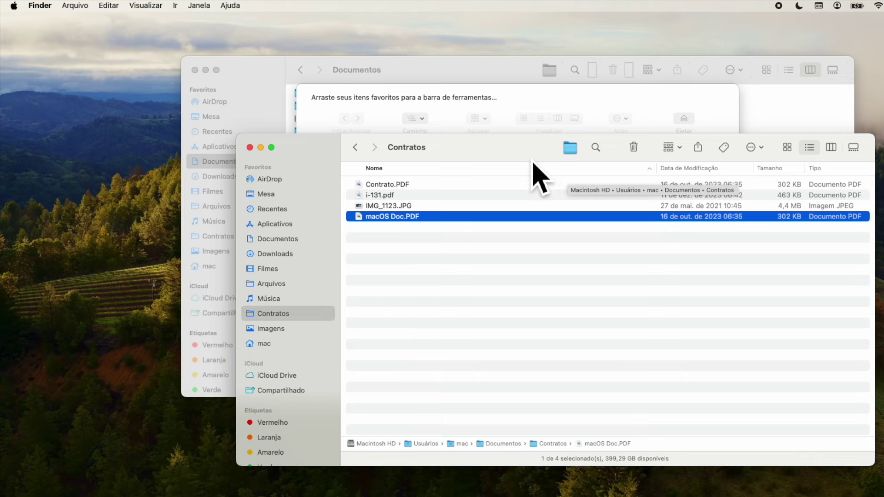
# Shift the front Finder window clear of the customization sheet and add Contrato.PDF to the toolbar before the Contratos folder
pyautogui.moveTo(515, 161); pyautogui.dragTo(488, 175)
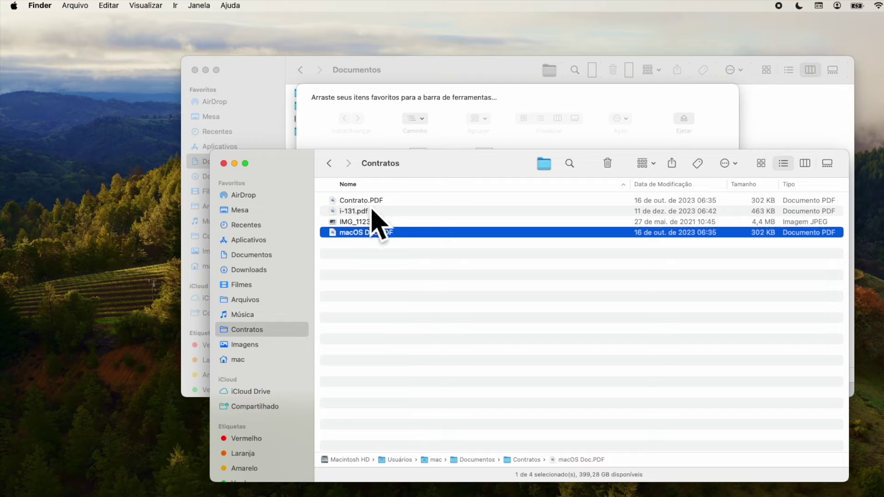
pyautogui.moveTo(364, 201); pyautogui.dragTo(532, 80)
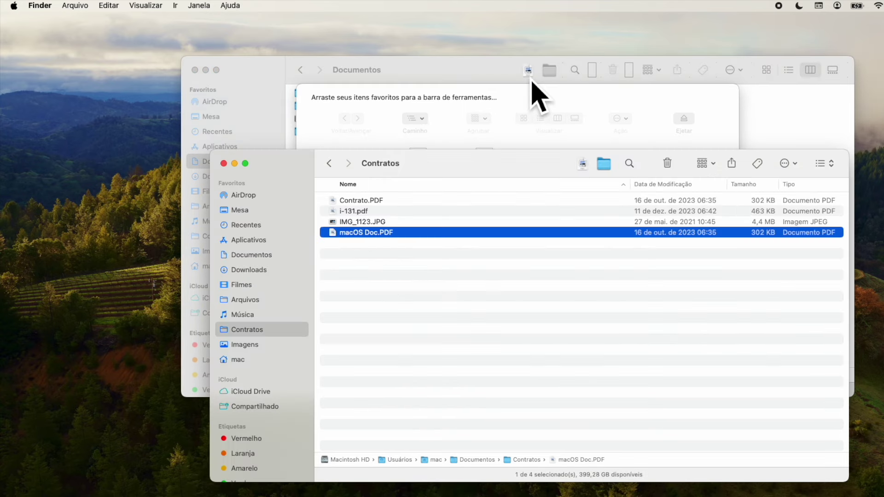
# Open Contrato.PDF in Preview from its toolbar shortcut, minimize the document, and return to the Finder windows
pyautogui.moveTo(521, 175); pyautogui.dragTo(615, 185)
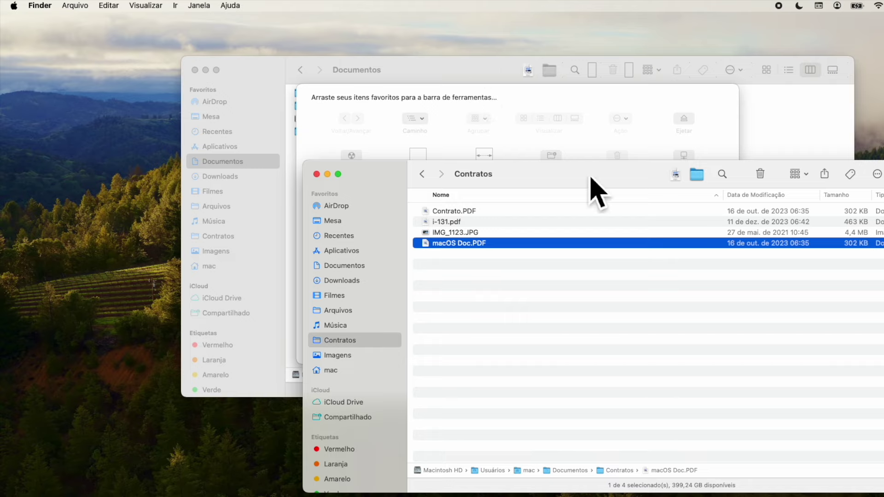
pyautogui.moveTo(617, 186); pyautogui.dragTo(636, 195)
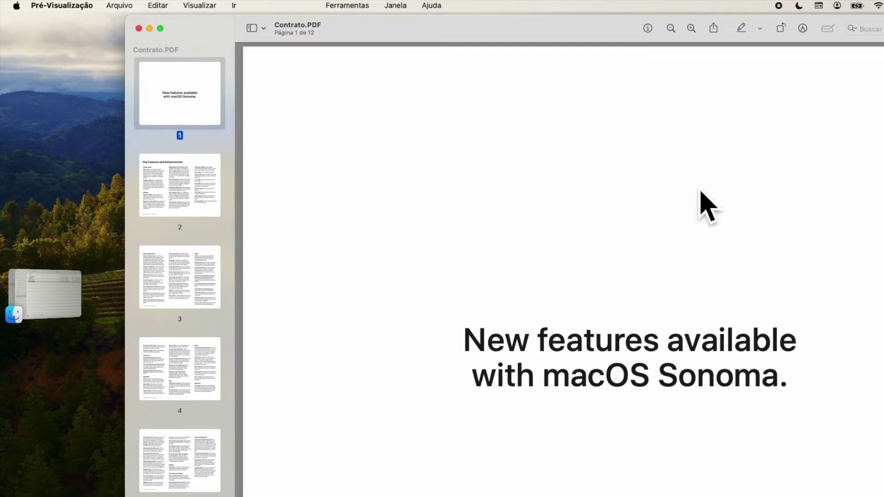
pyautogui.click(149, 28)
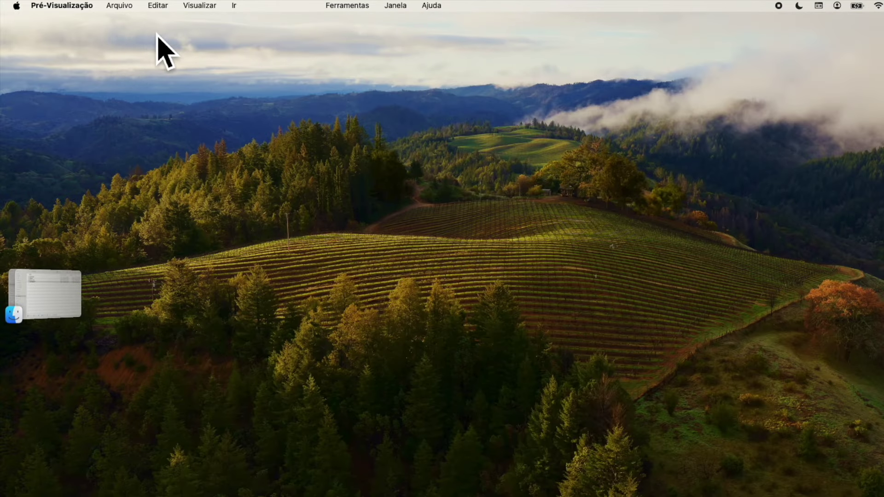
pyautogui.click(69, 305)
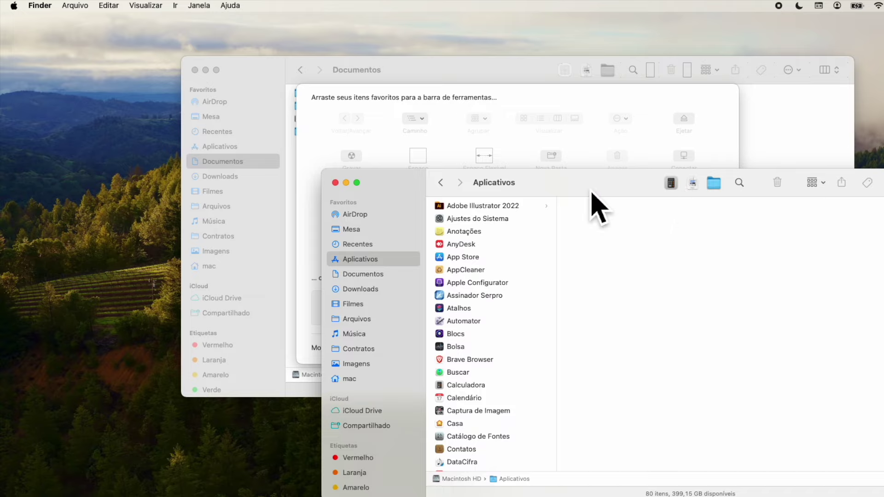
# Close the front Finder window, restore the default toolbar set in the Documentos window, and finish the customization
pyautogui.click(333, 183)
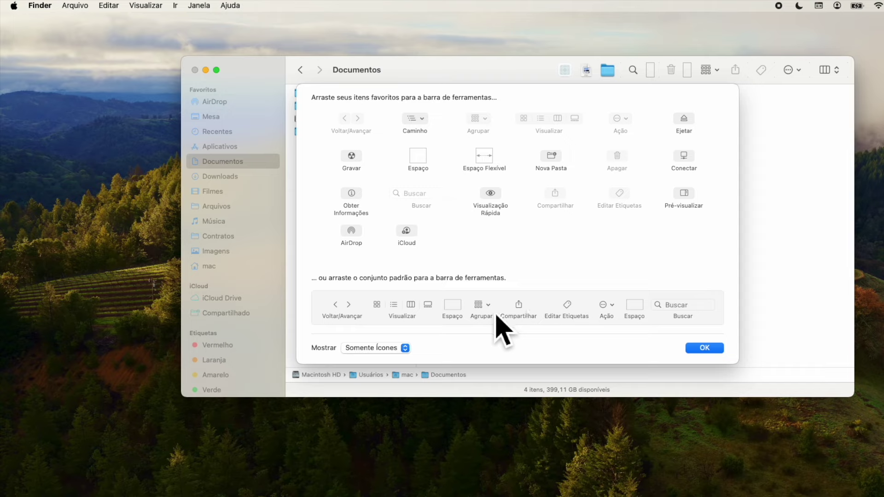
pyautogui.moveTo(506, 317); pyautogui.dragTo(650, 81)
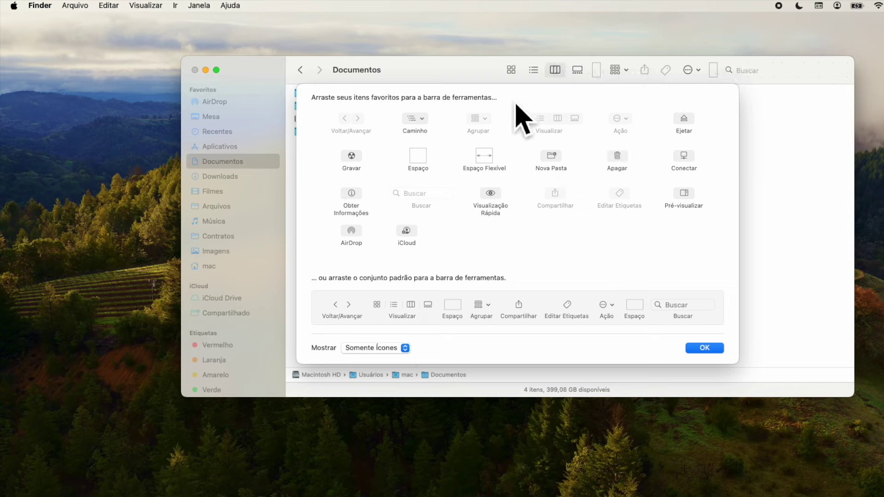
pyautogui.press('Return')
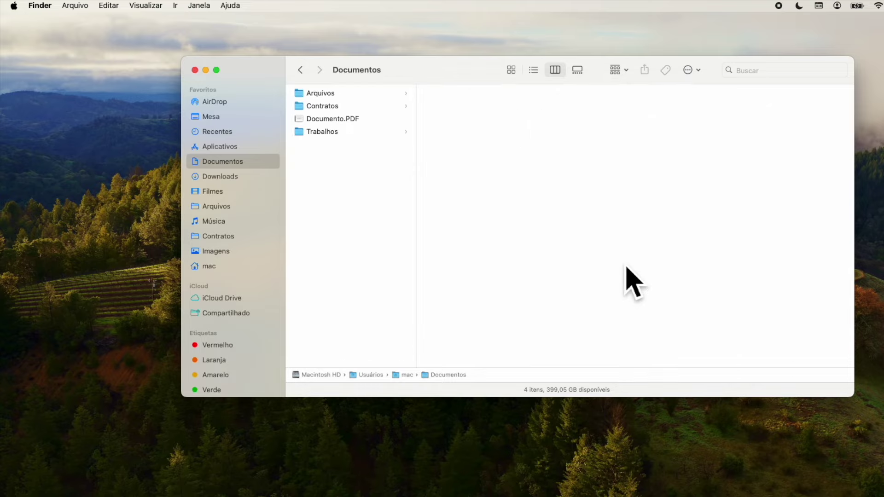